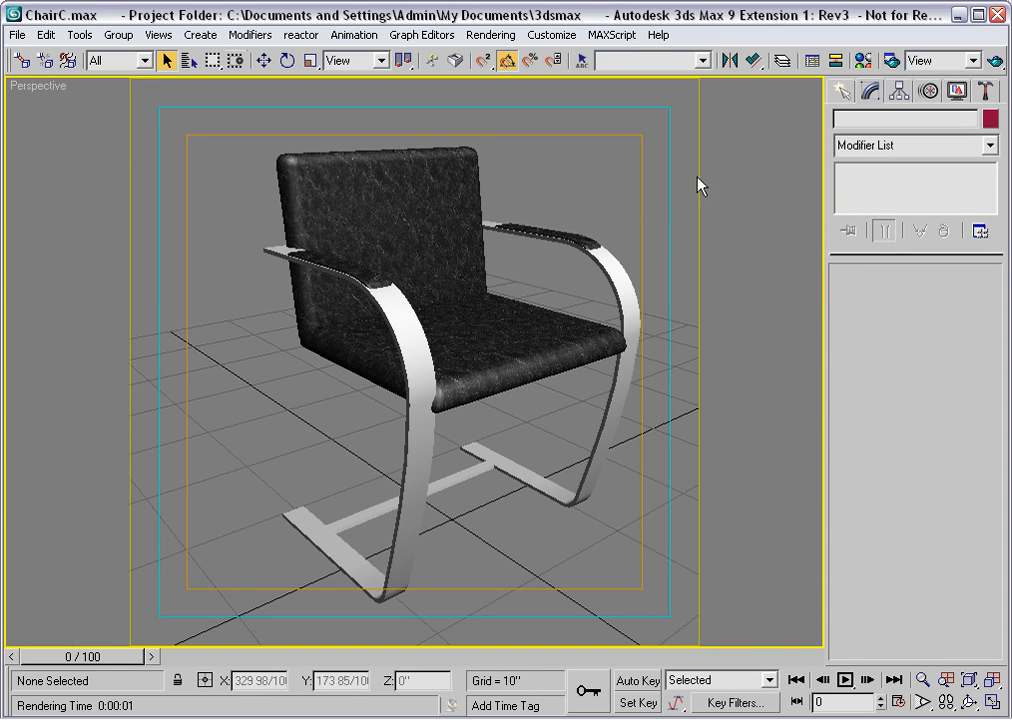
Render the Perspective view of the chair with its current materials and close the rendered image.
left_click(994, 61)
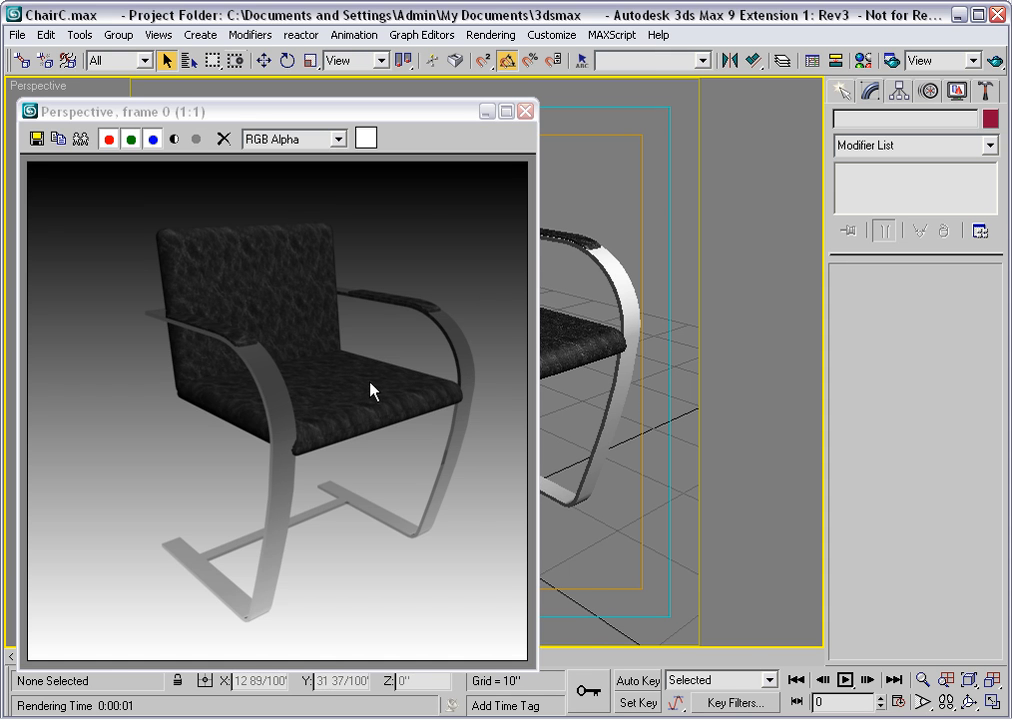
left_click(524, 111)
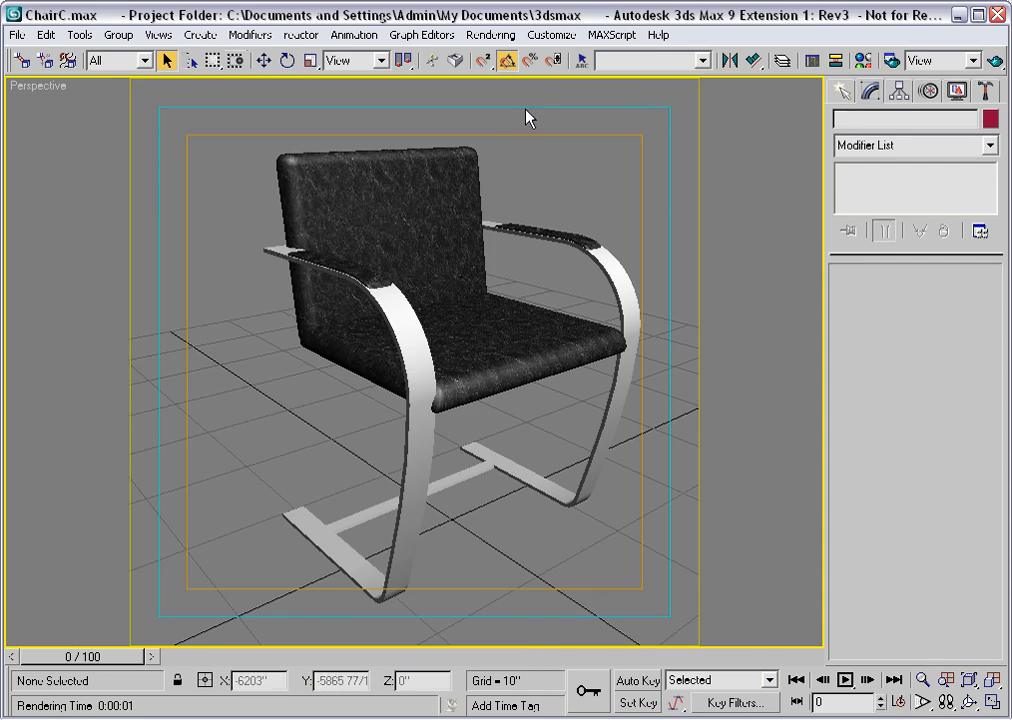
Assign the mental ray Renderer as the production renderer in the render settings.
key("F10")
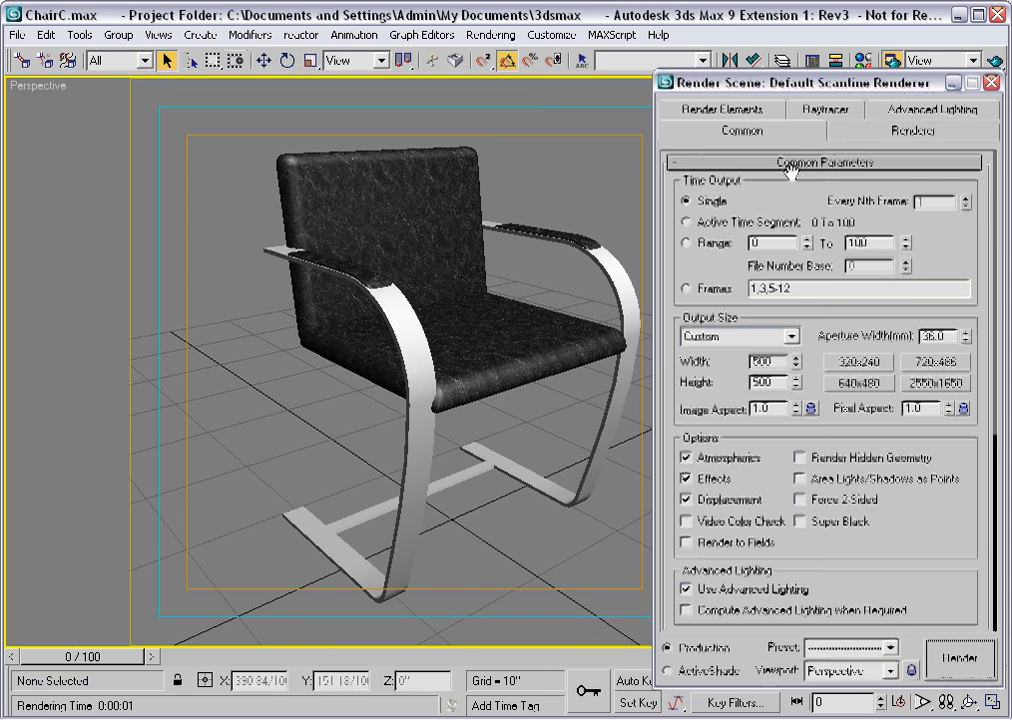
left_click_drag(995, 236, 994, 474)
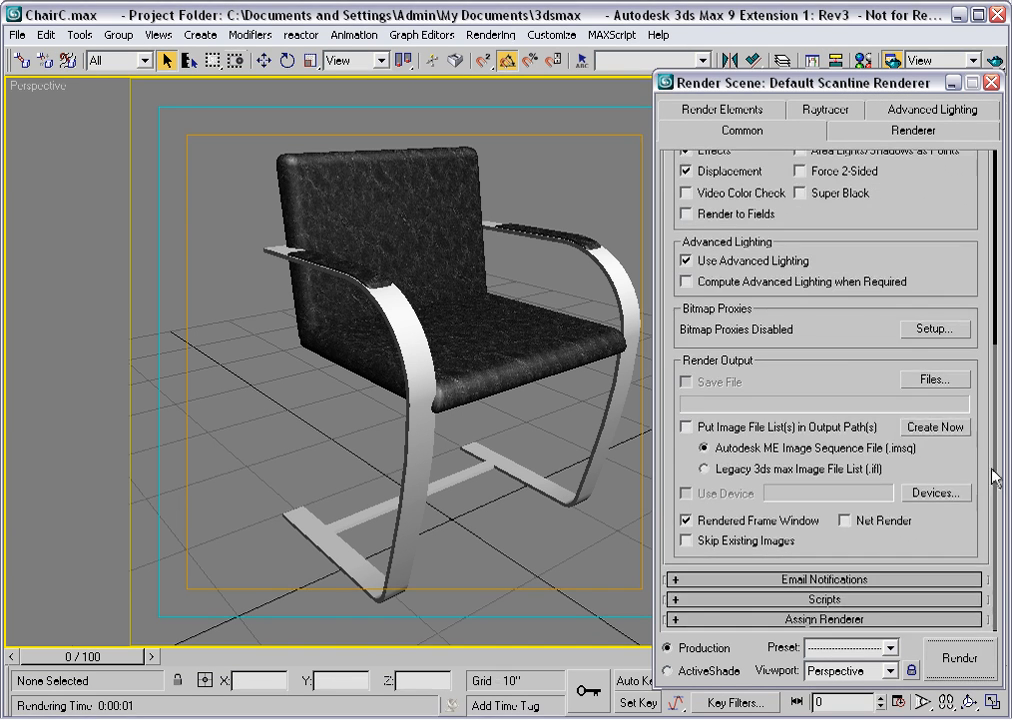
left_click(789, 619)
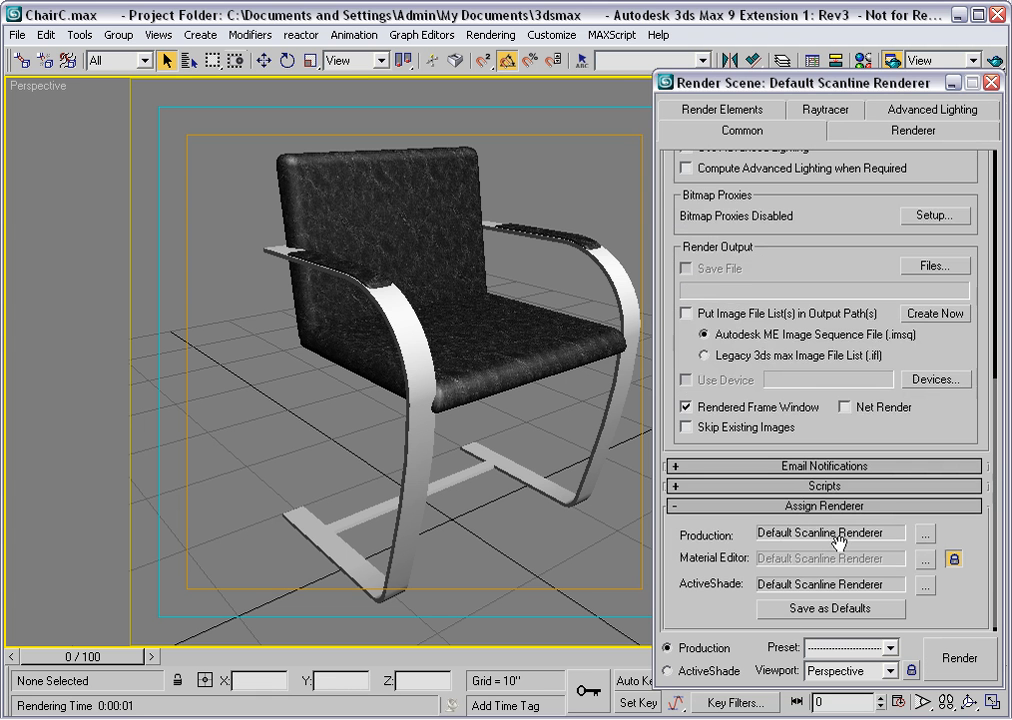
left_click(925, 533)
double_click(755, 257)
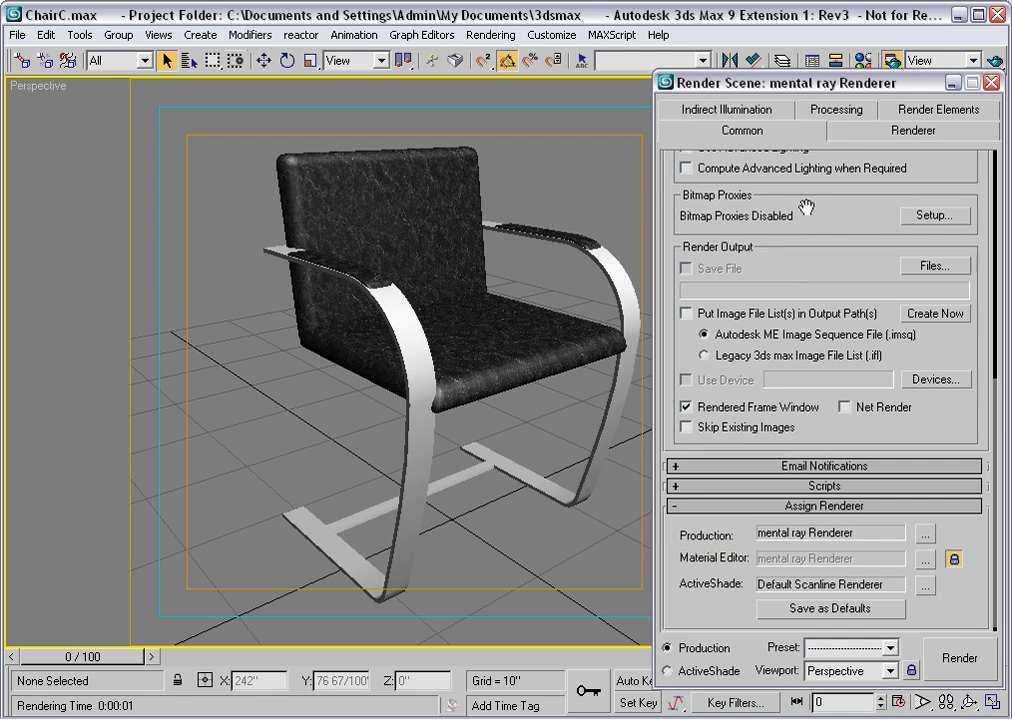
Enable the mental ray material override and assign a new Composite material to it.
left_click(841, 111)
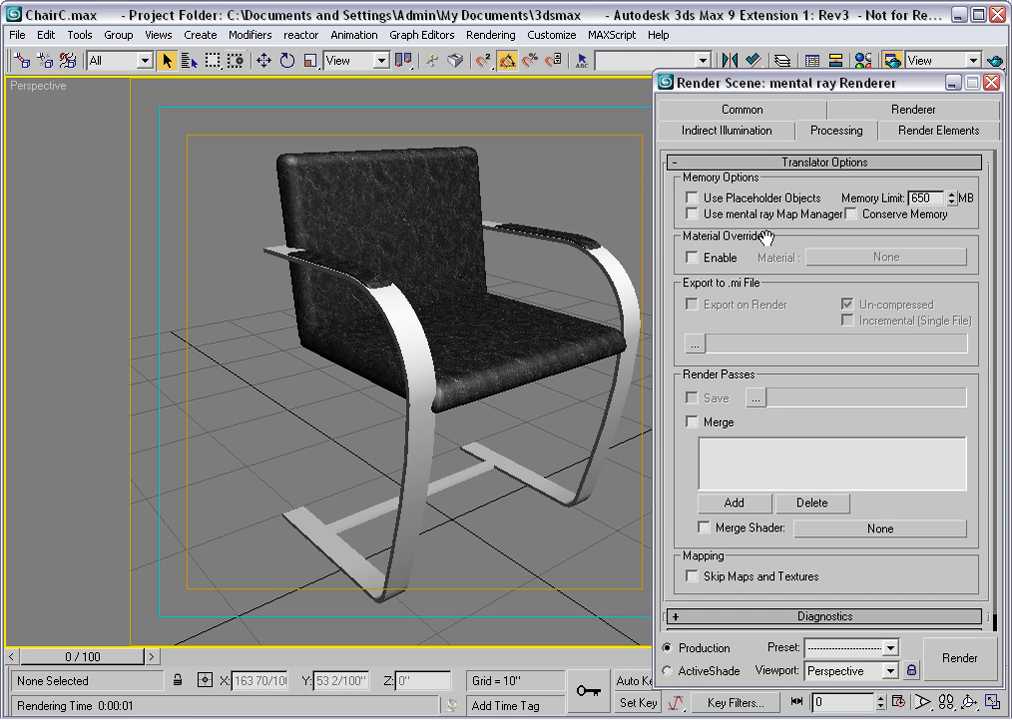
left_click(691, 259)
left_click(848, 257)
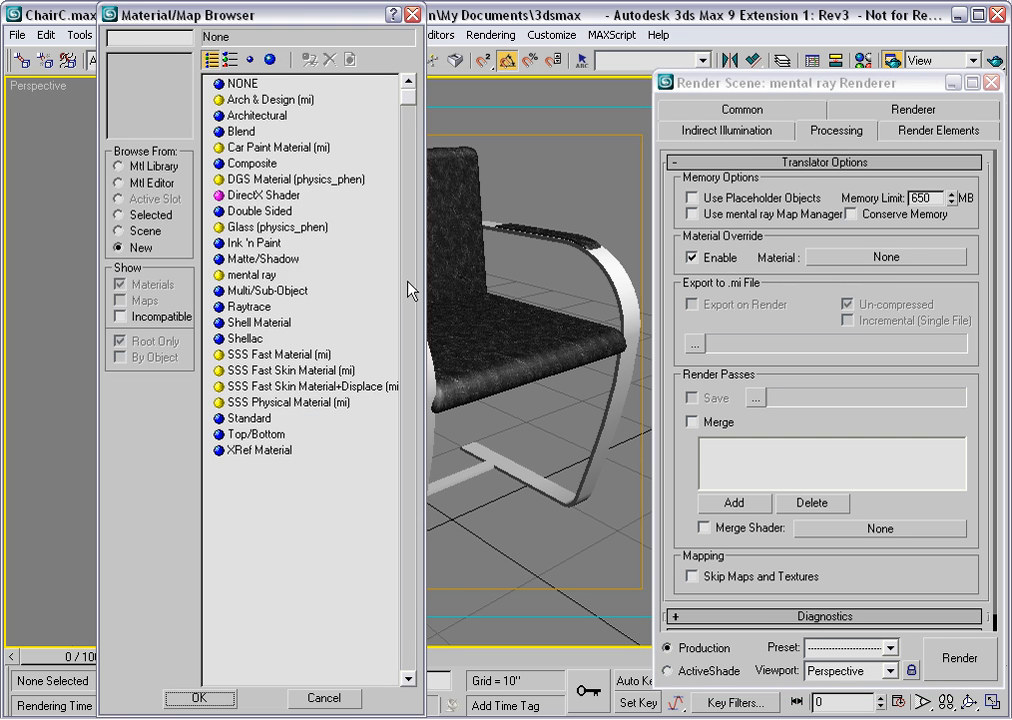
double_click(229, 170)
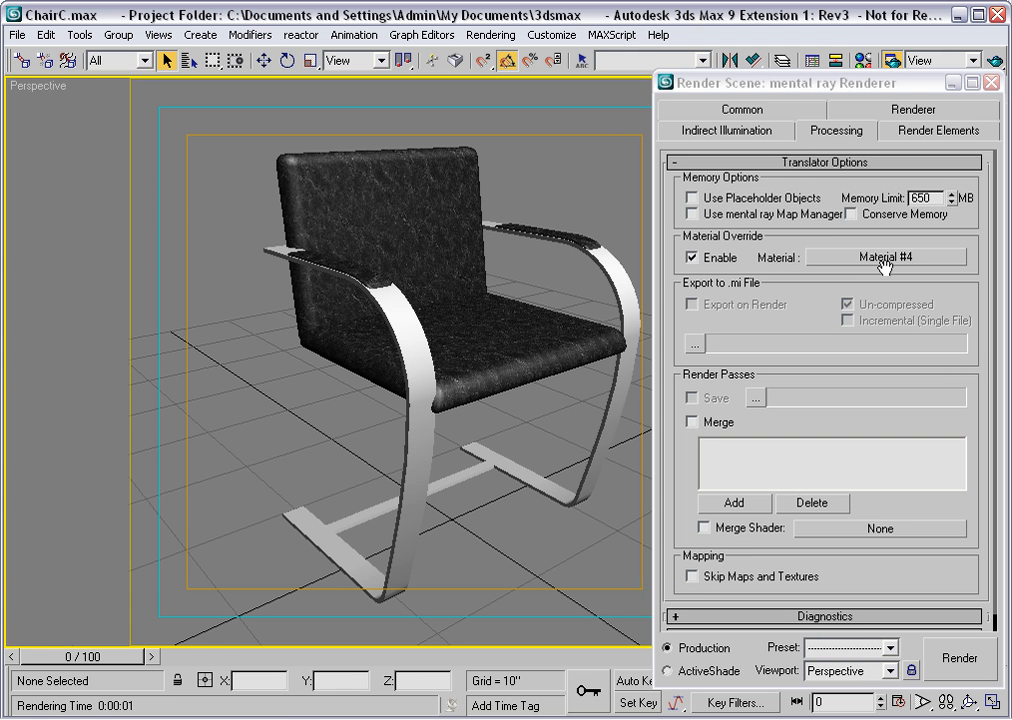
Place the override material as an instance in the first Material Editor sample slot and name it "Wireframe over AO".
left_click(863, 65)
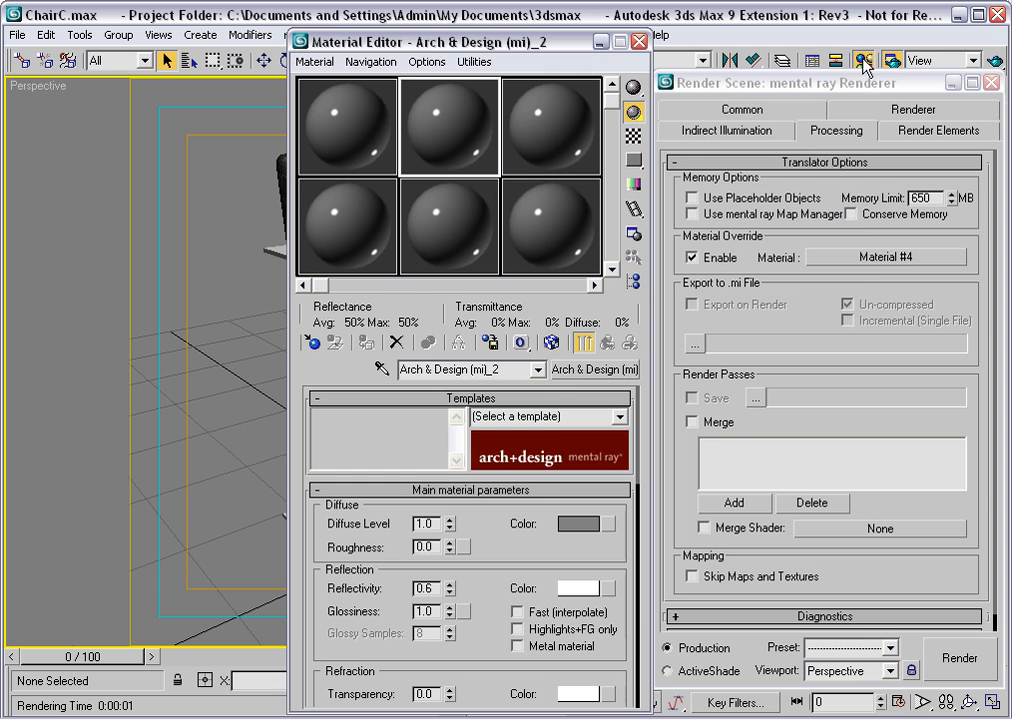
left_click_drag(880, 258, 354, 138)
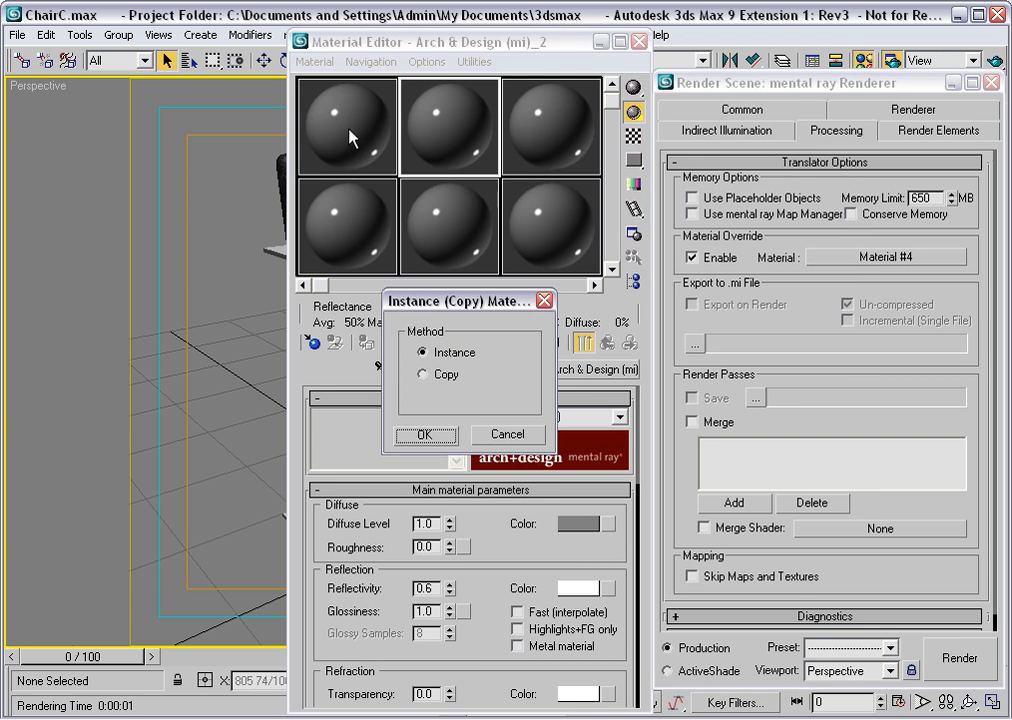
left_click(424, 434)
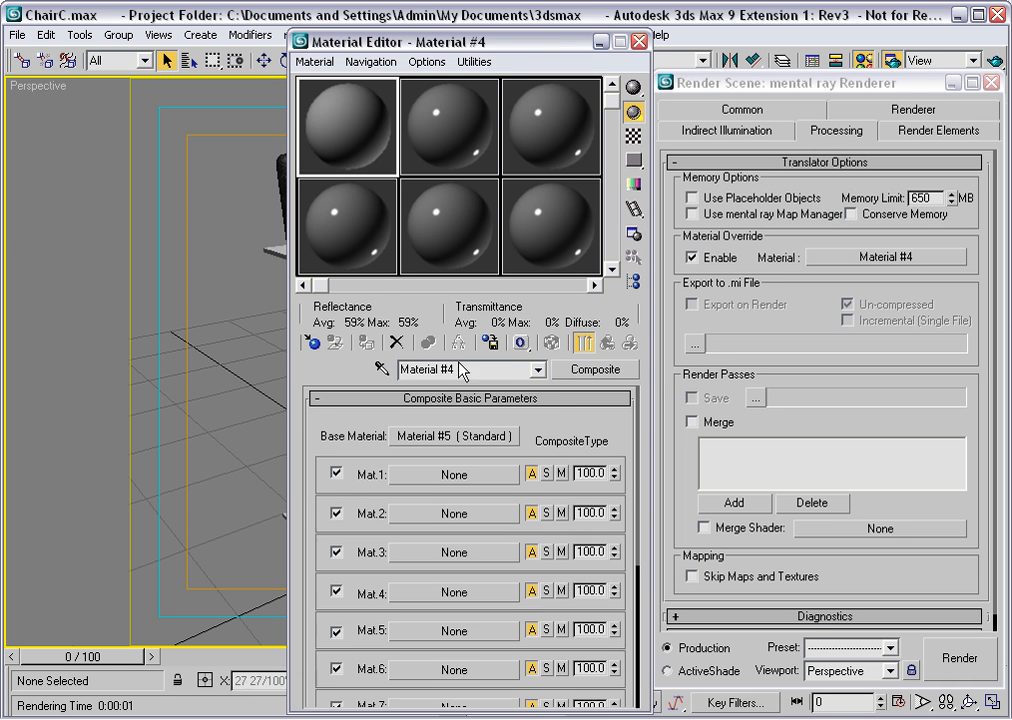
left_click_drag(459, 369, 400, 372)
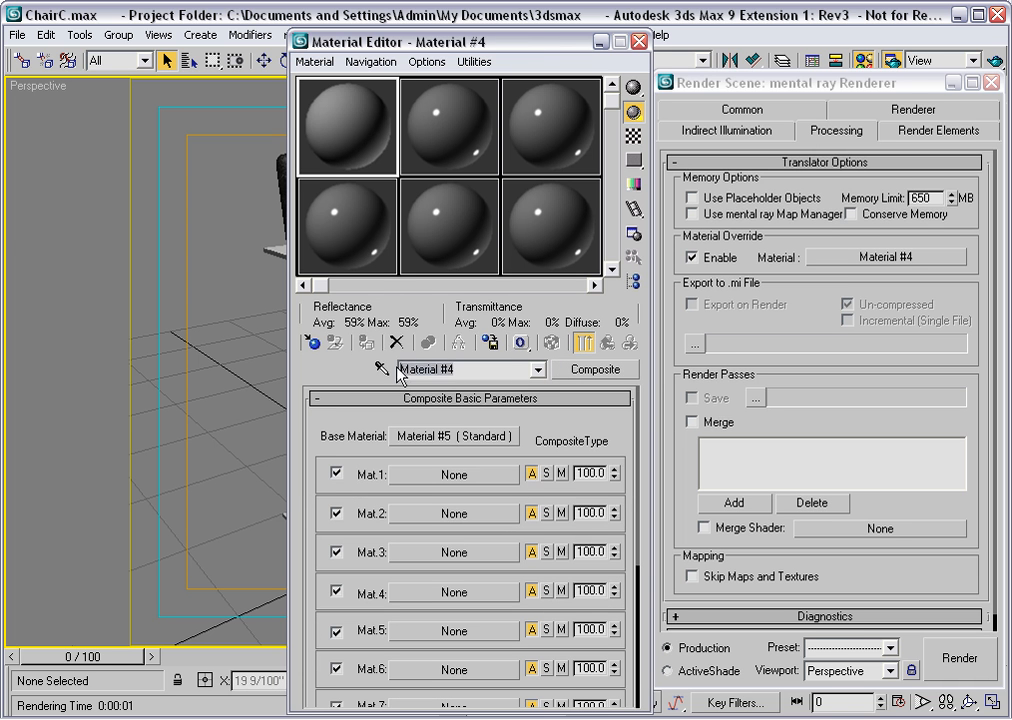
type("Wiref")
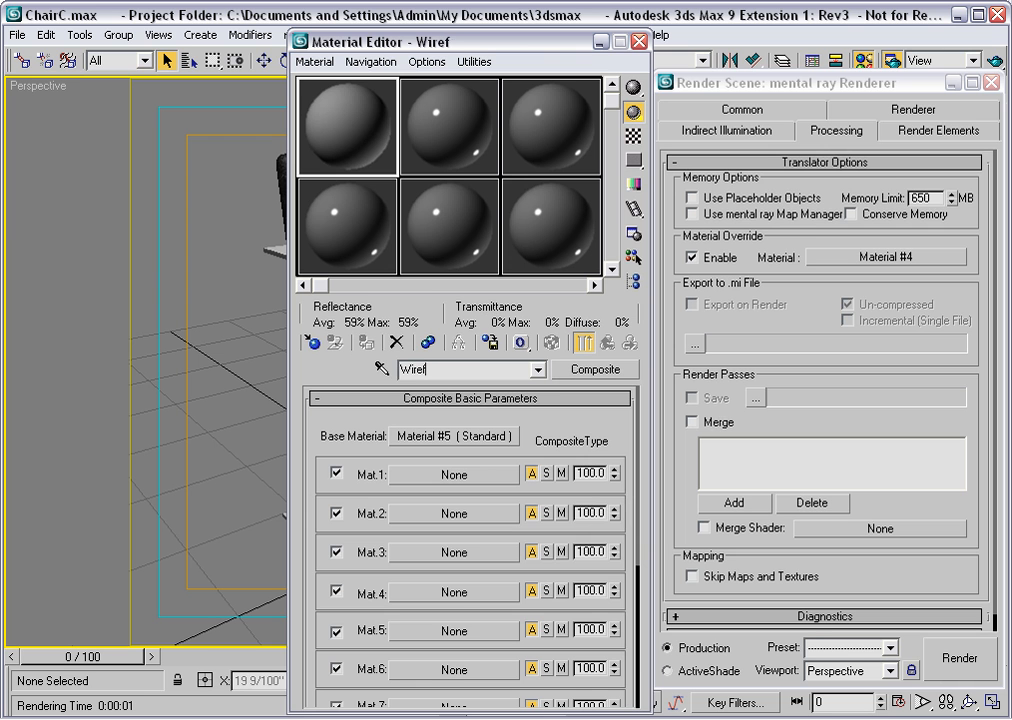
type("rame over AO")
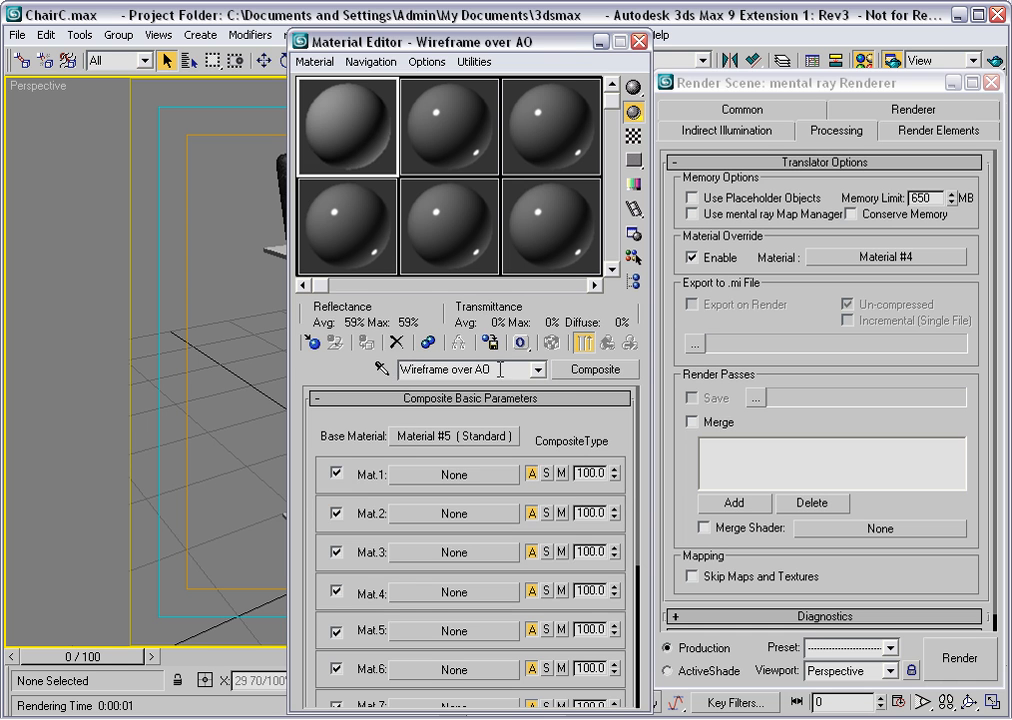
Change the composite's base material to the mental ray type and give it Ambient/Reflective Occlusion (3dsmax) as its Surface shader.
left_click(633, 283)
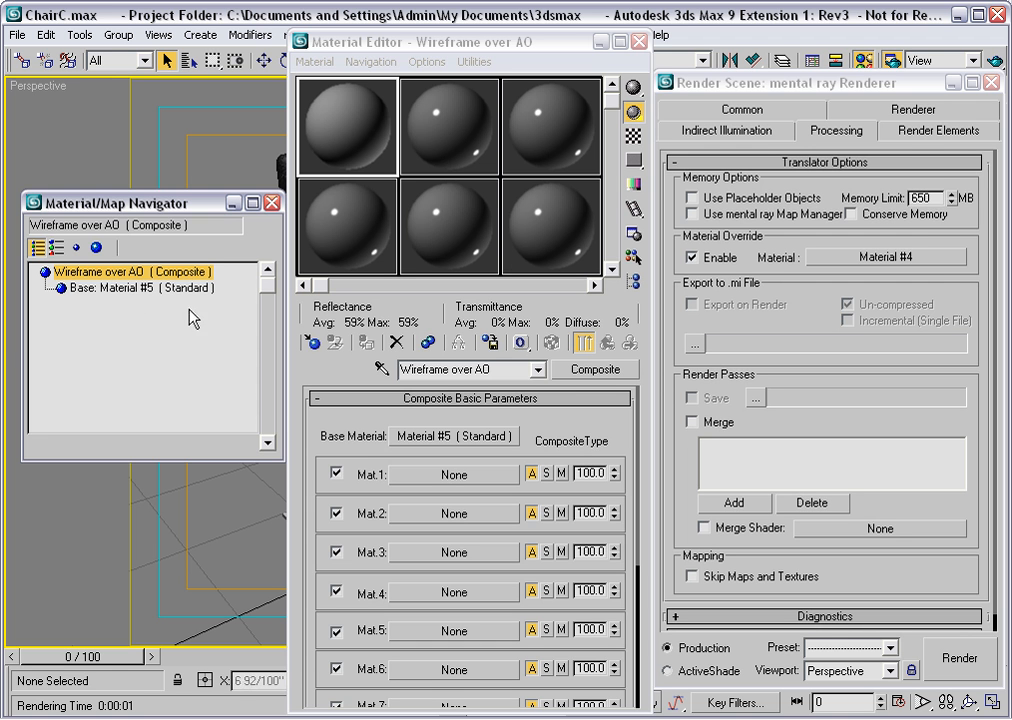
left_click(79, 289)
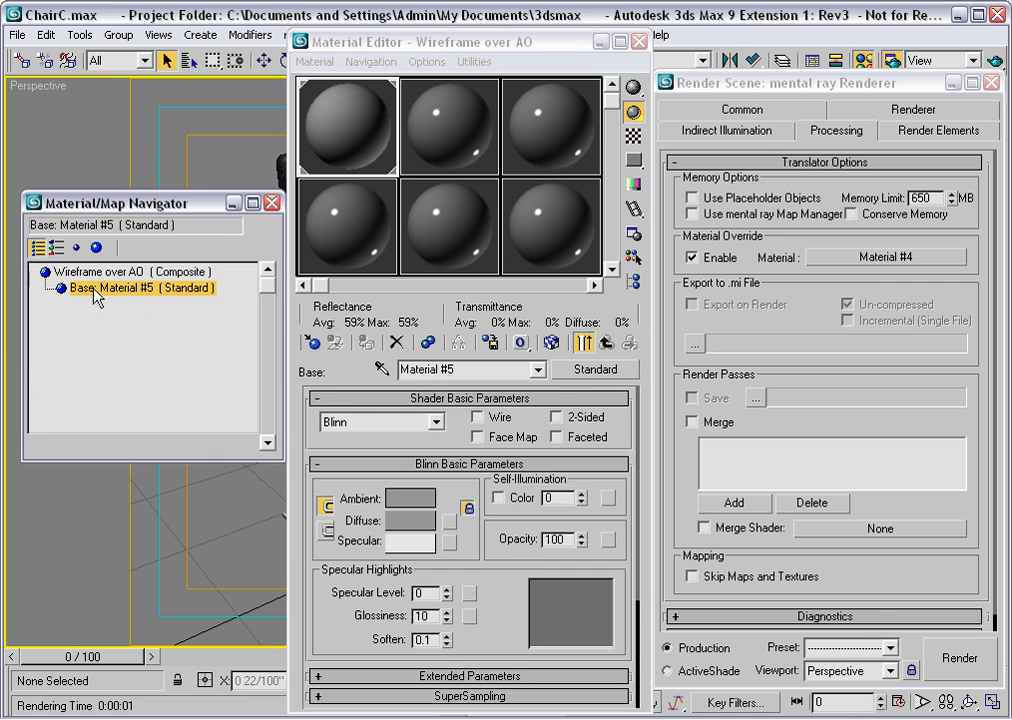
left_click(595, 370)
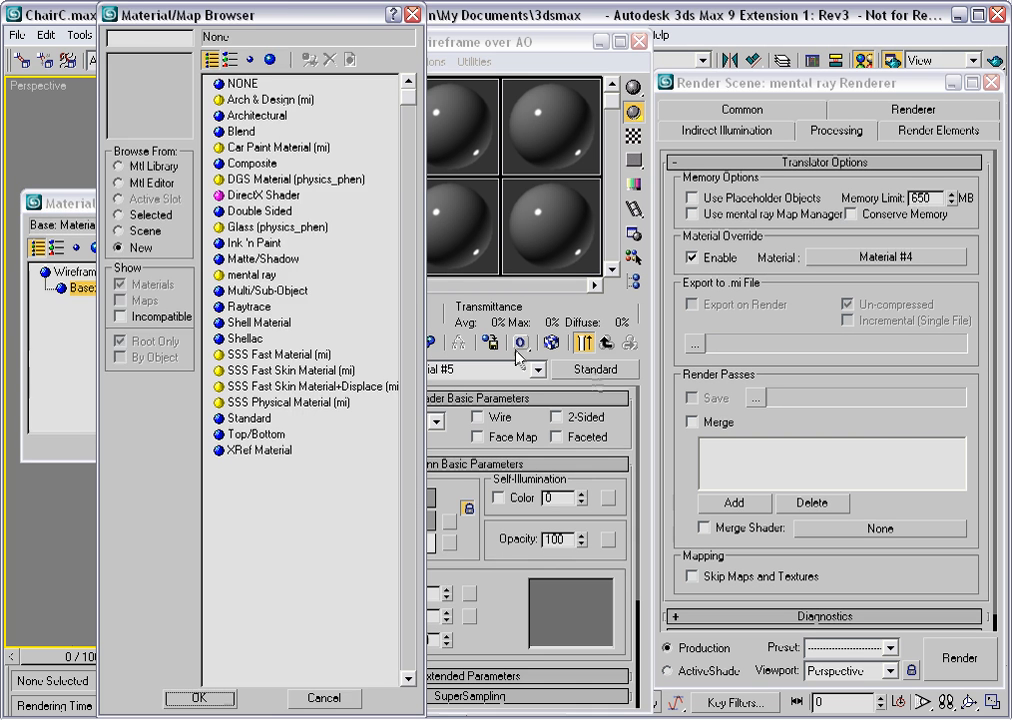
double_click(234, 275)
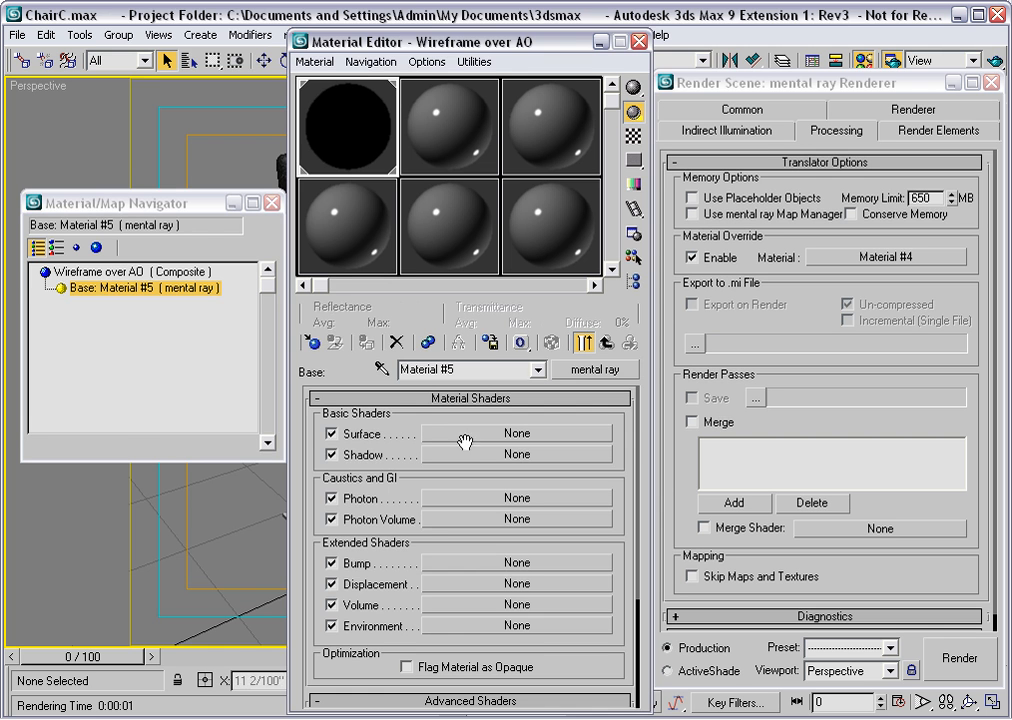
left_click(507, 435)
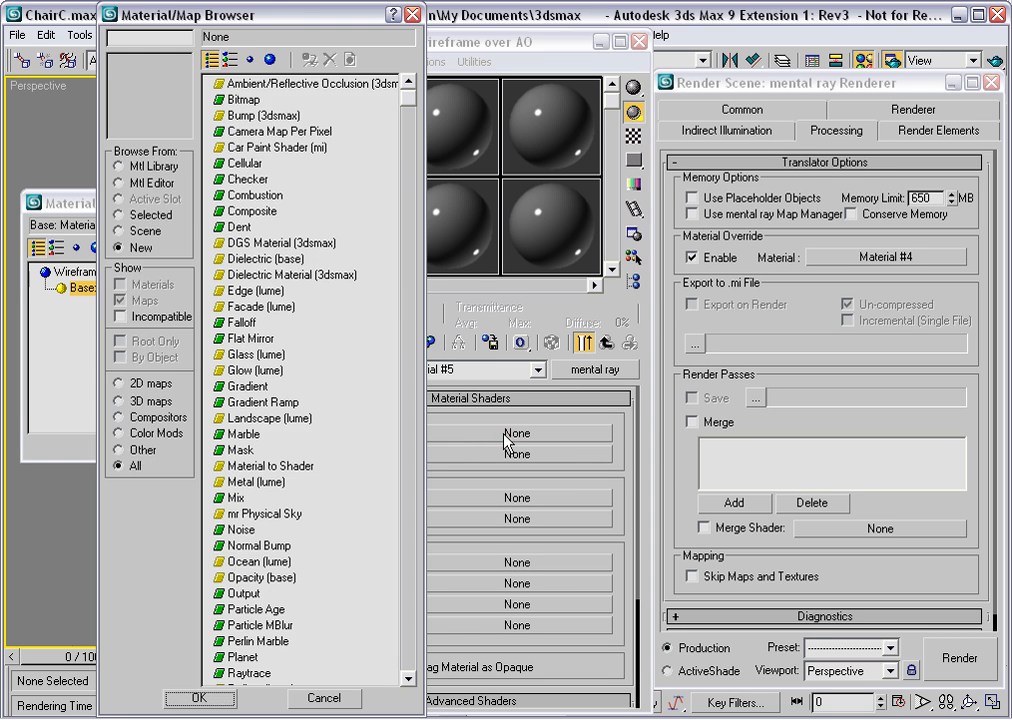
double_click(232, 85)
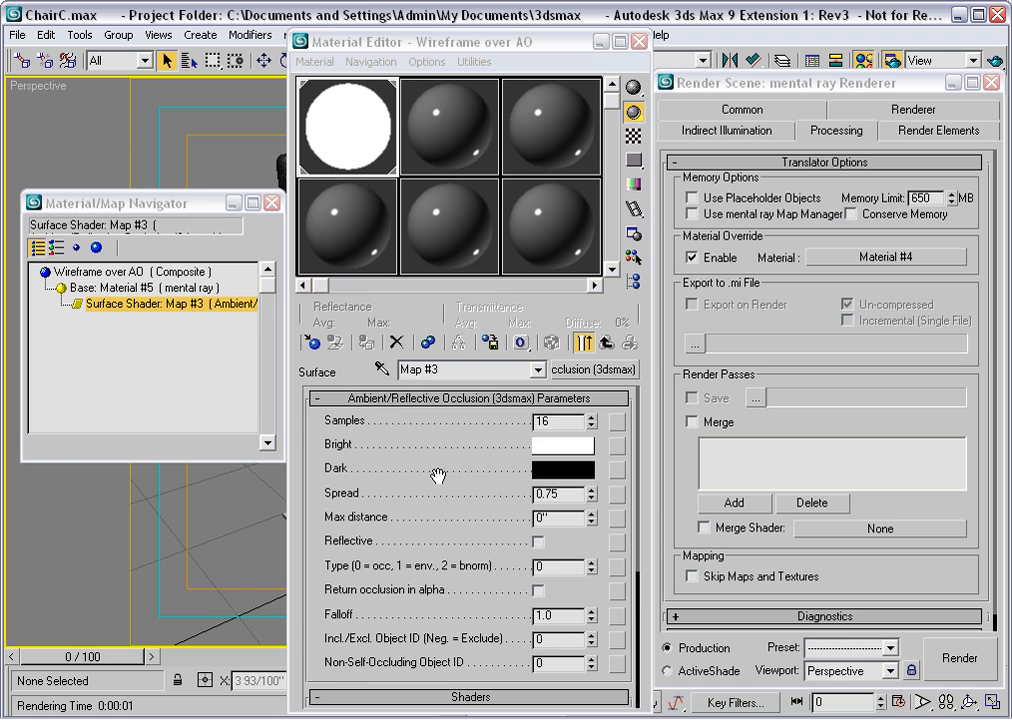
Rename the composite's mental ray base material as "AO".
left_click(60, 272)
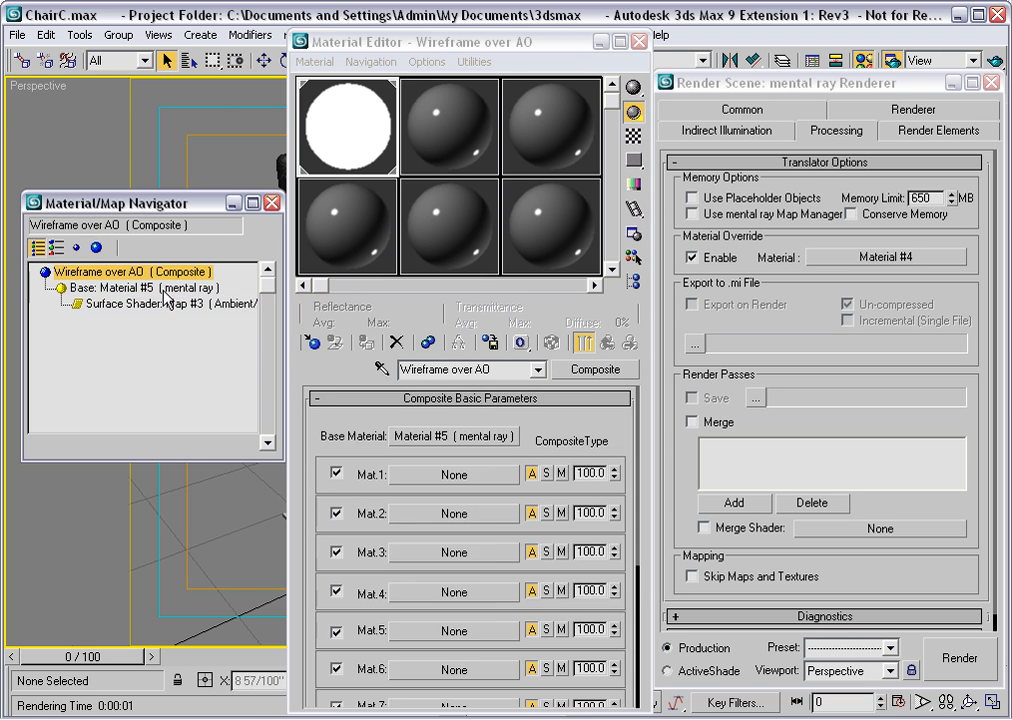
left_click(133, 296)
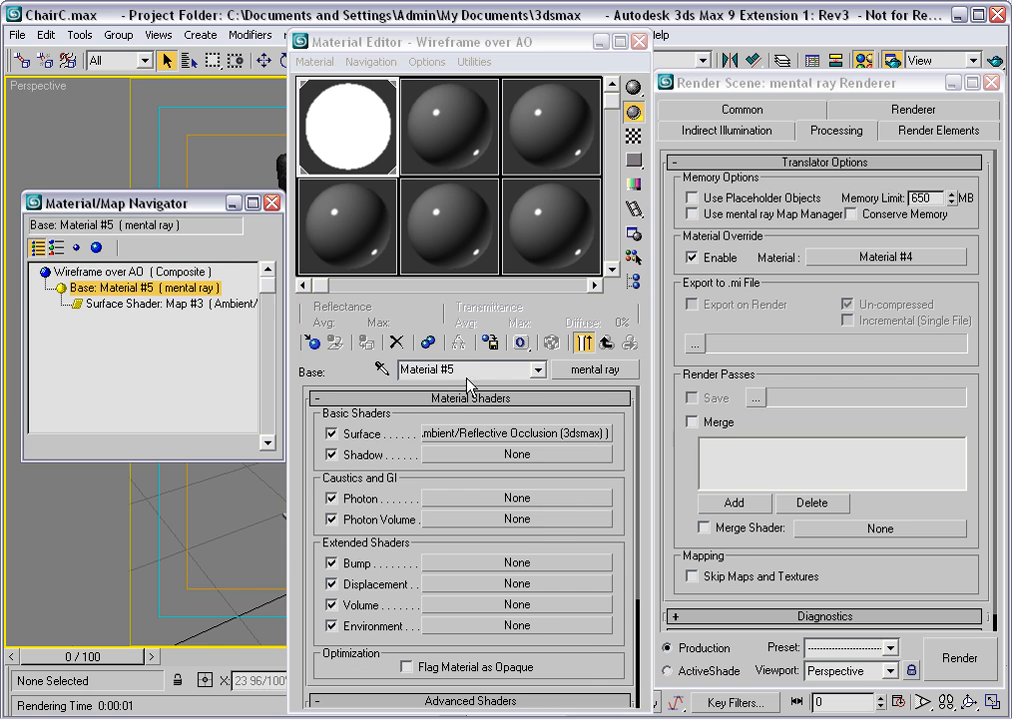
left_click(418, 373)
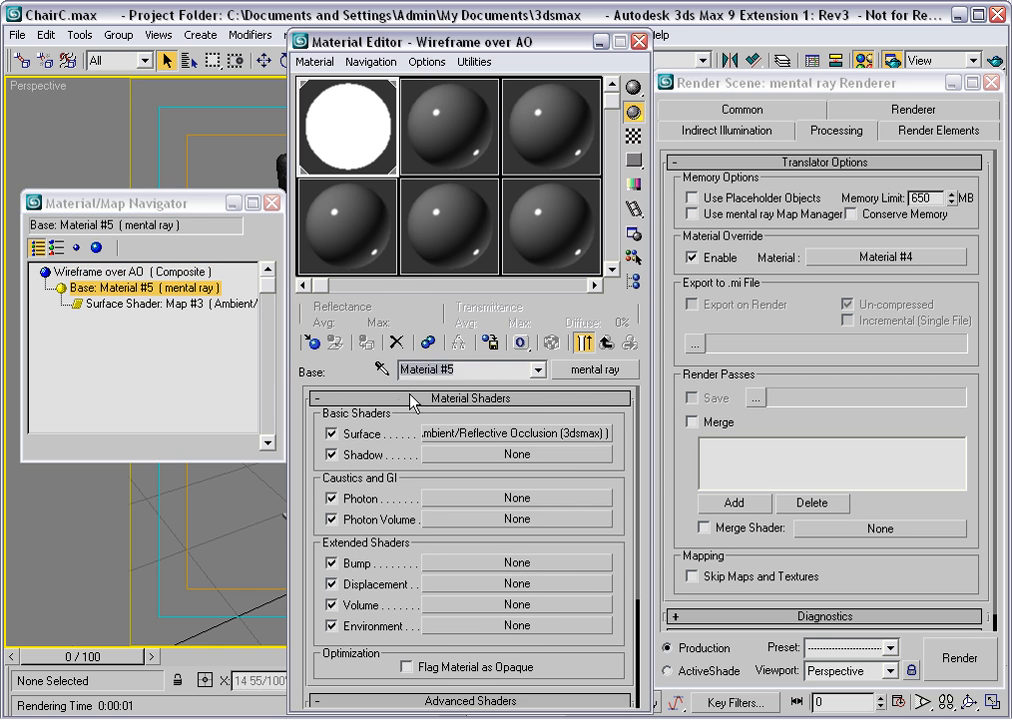
type("AO")
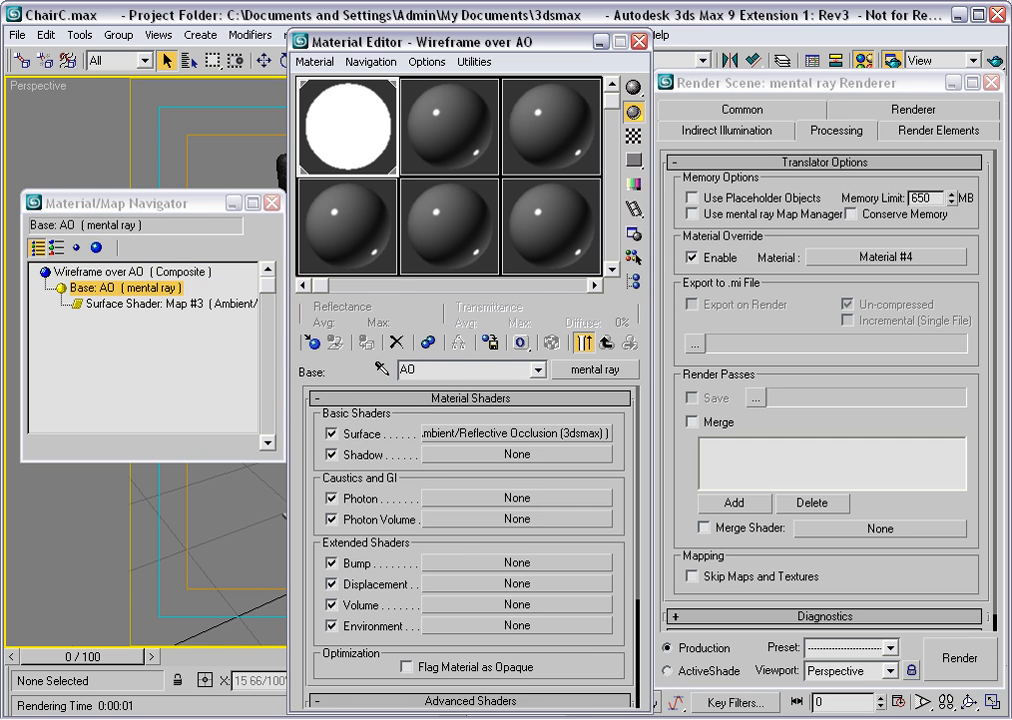
Add a Standard material as Mat.1 of the composite and turn on its Wire option.
left_click(104, 275)
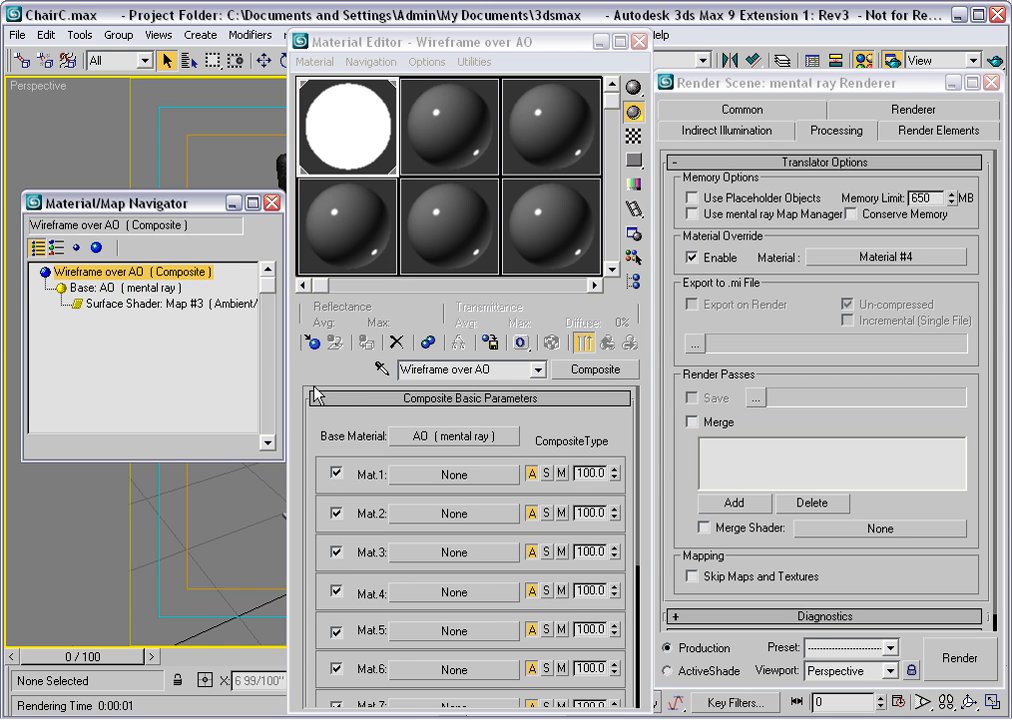
left_click(442, 478)
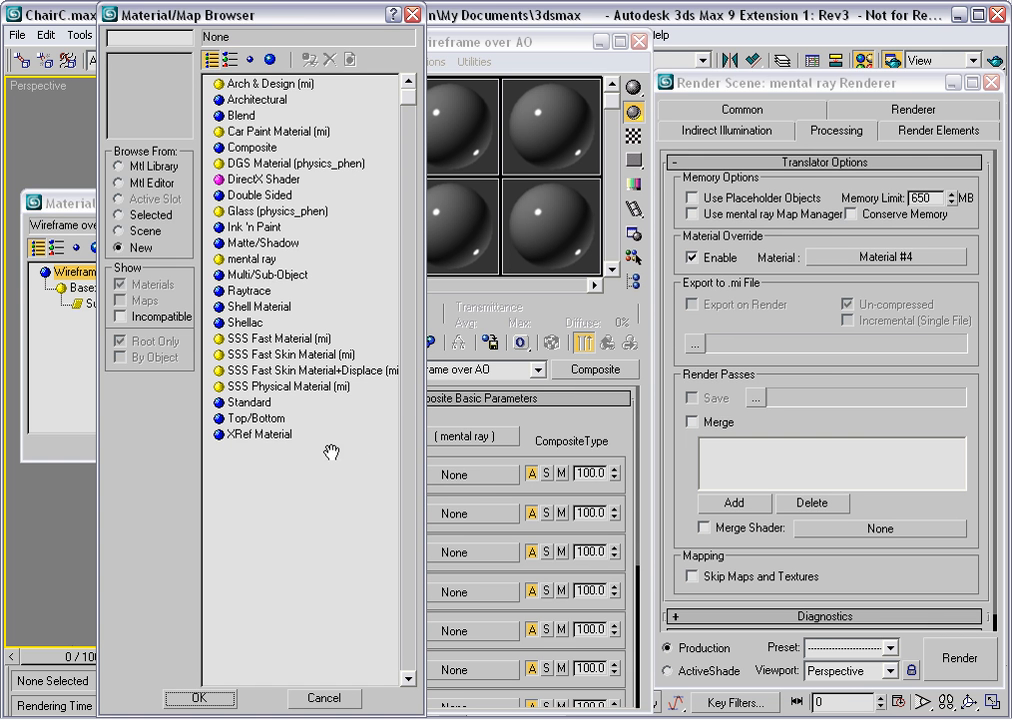
double_click(233, 404)
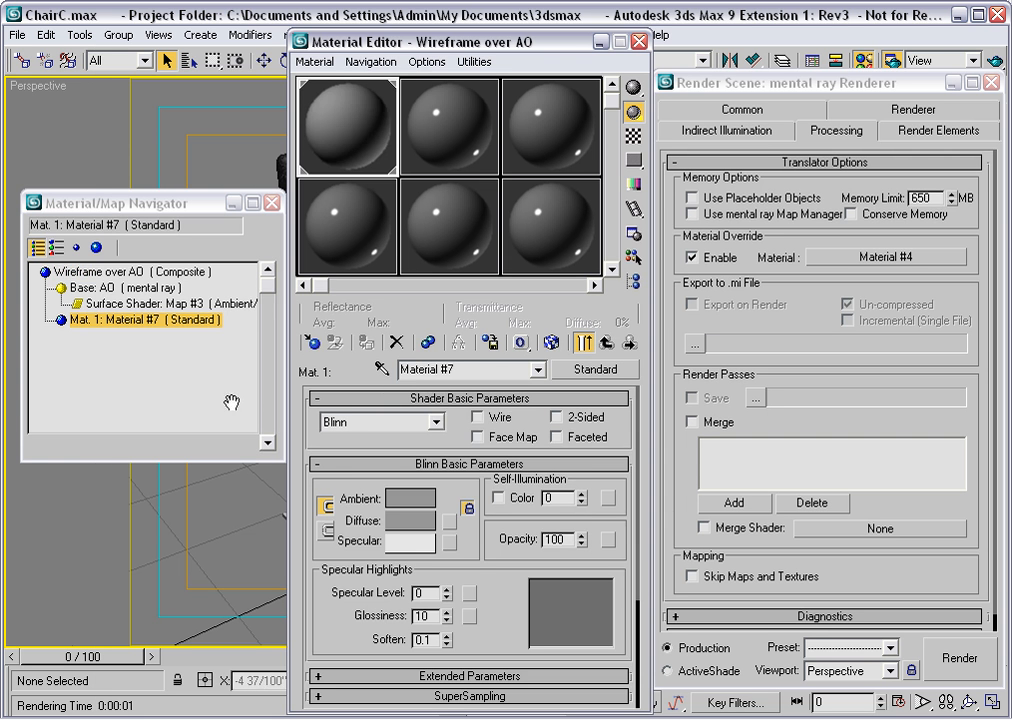
left_click(477, 416)
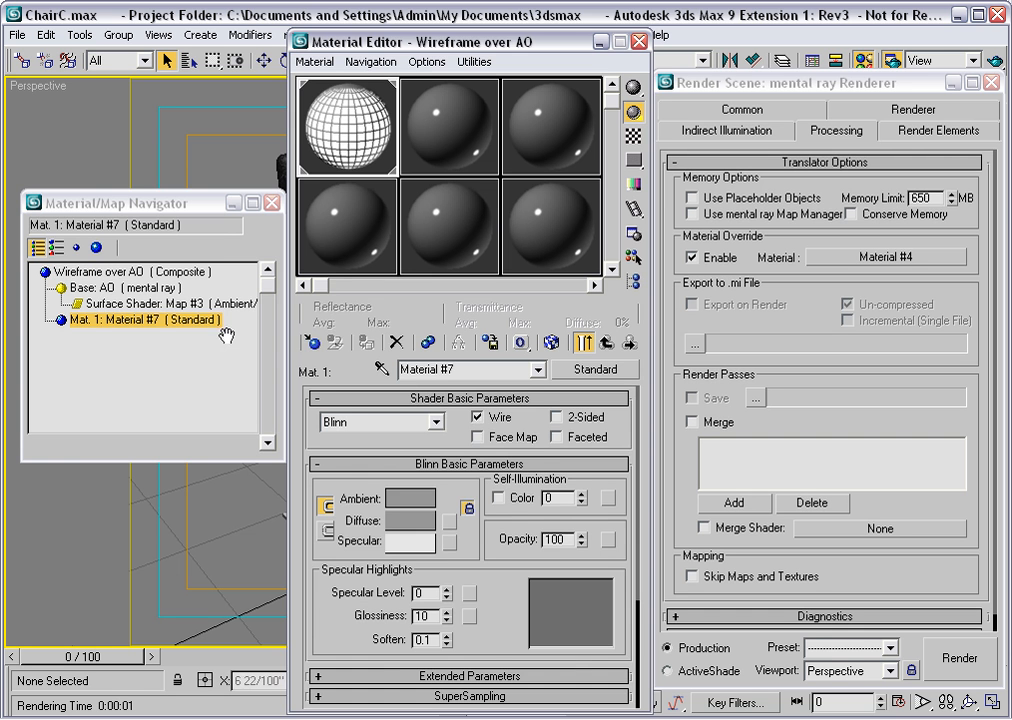
Return to the composite's top level, close the material windows and render the Perspective view with the override.
left_click(145, 272)
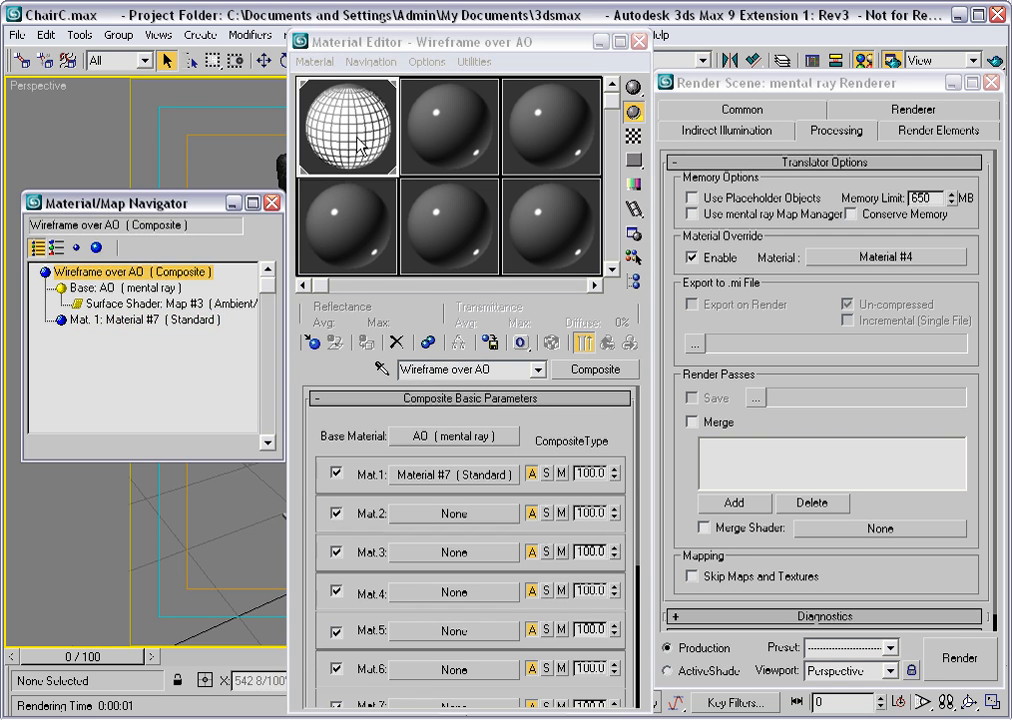
left_click(271, 203)
left_click(640, 46)
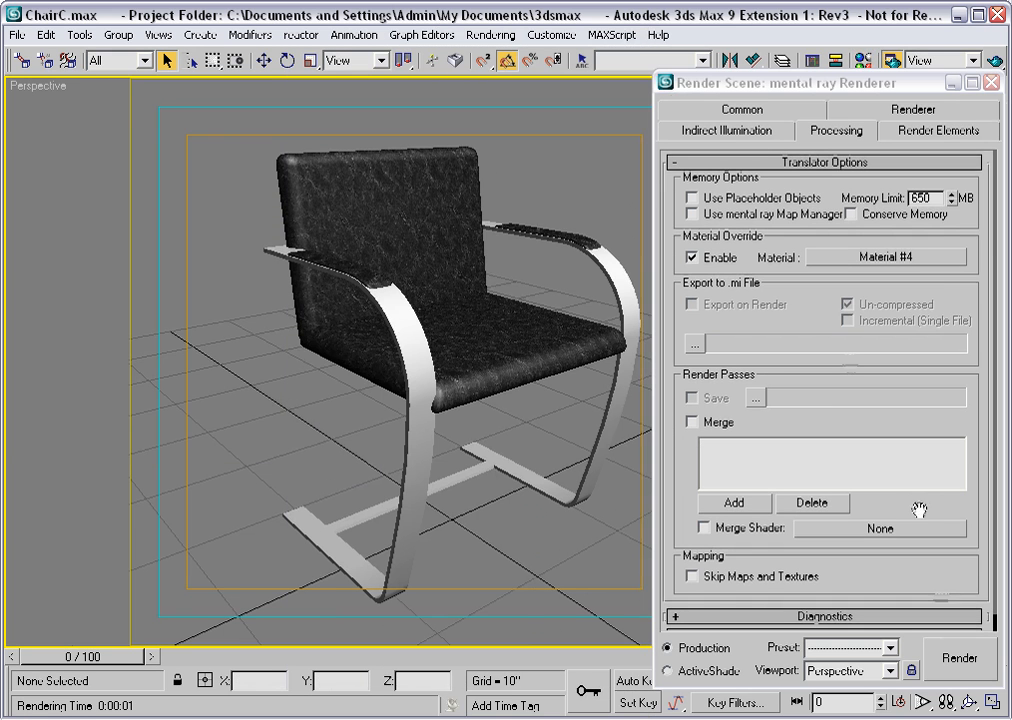
left_click(962, 655)
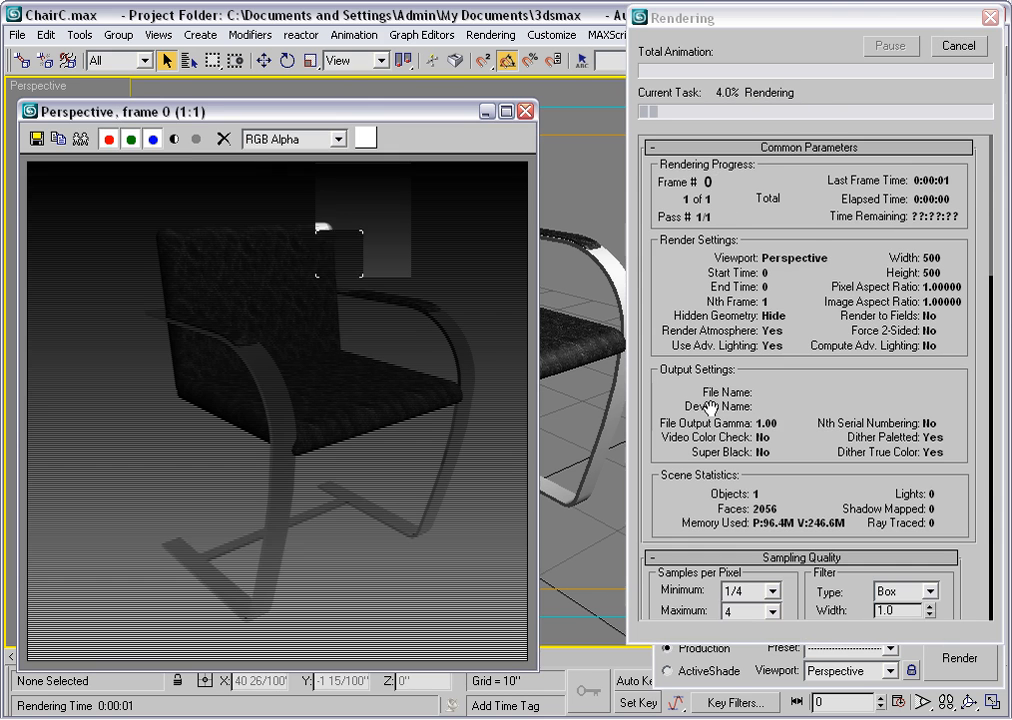